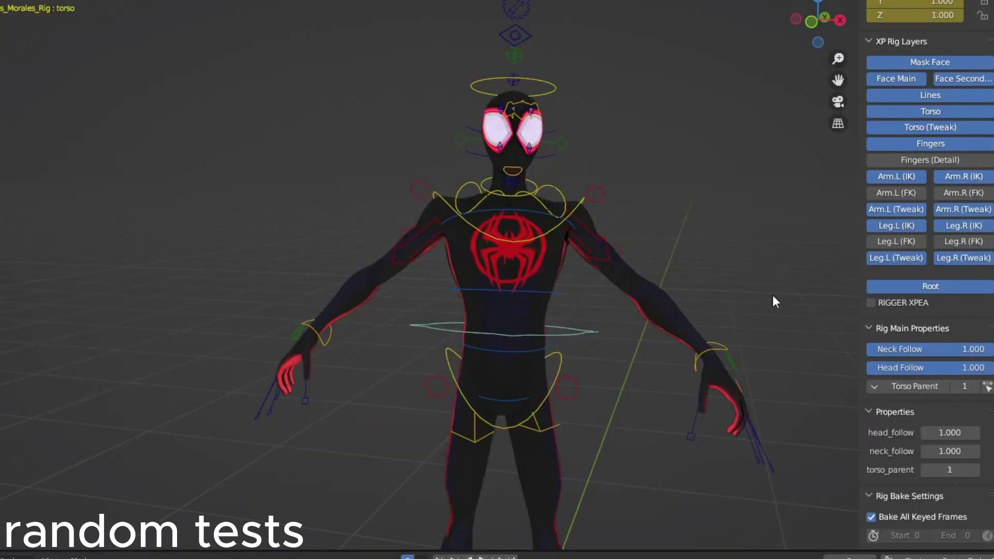
- Play the rig's torso test animation to watch the torso bend, twist and turn
key(space)
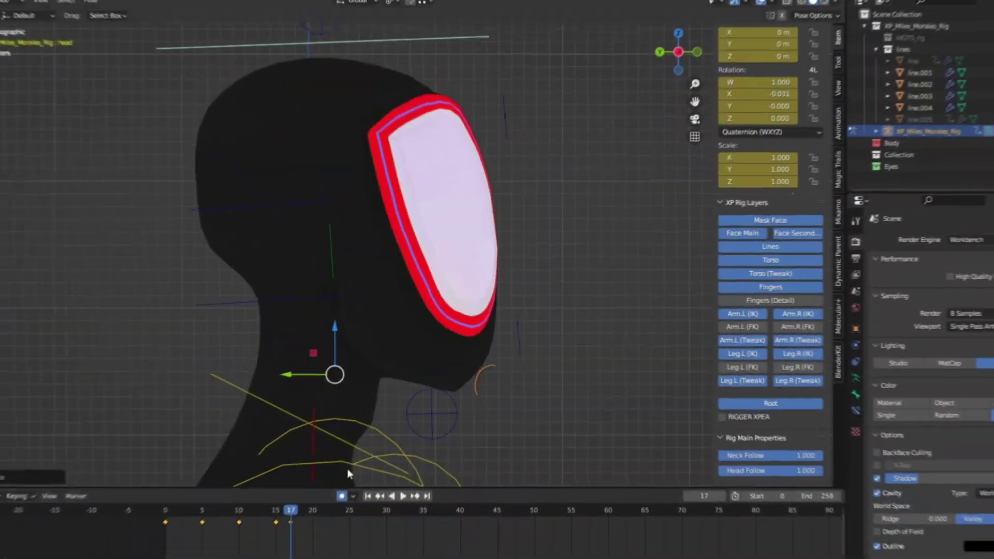
- Play the head animation, then pose alternating neck tilts on the next frames
key(space)
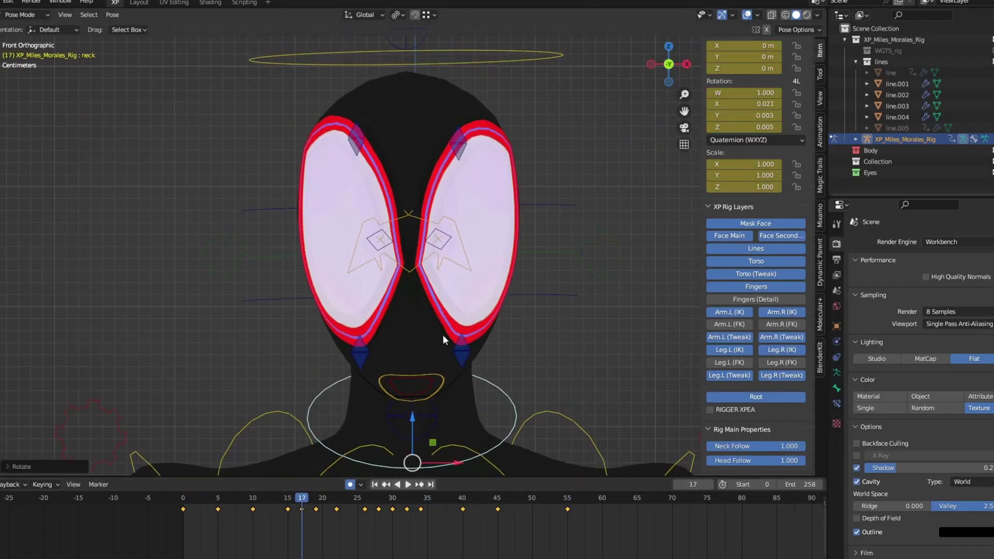
key(space)
key(Up)
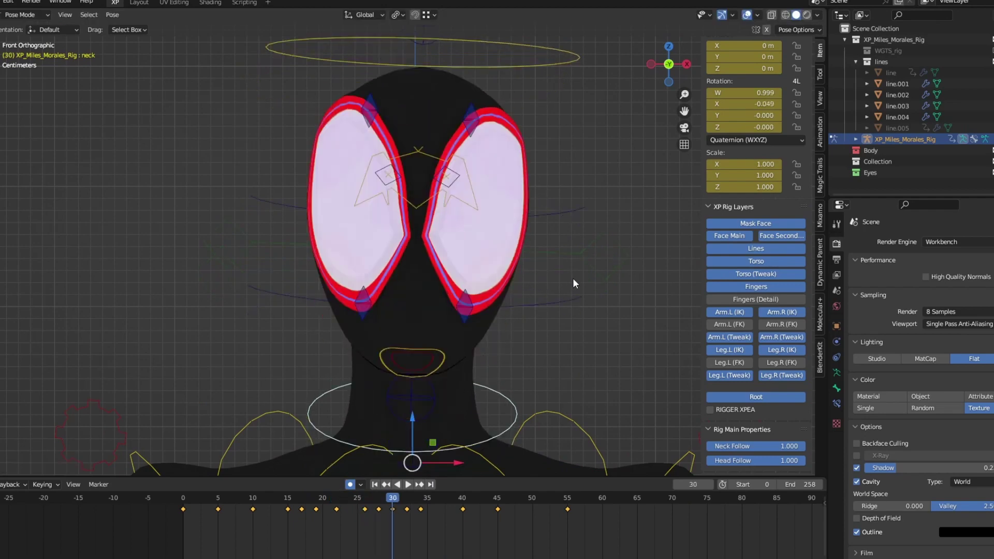
key(Up)
key(r)
click(566, 282)
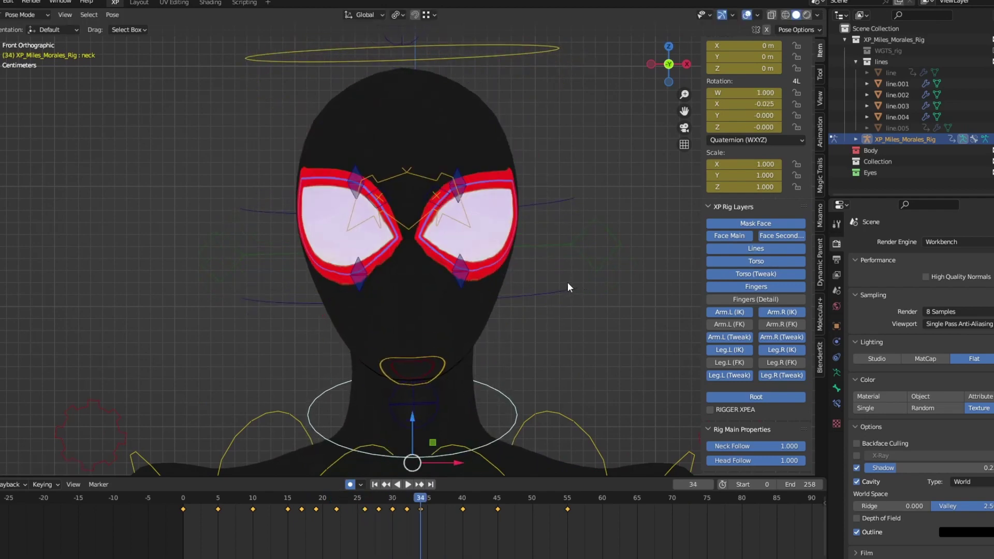
key(Up)
- Key neck tilts at frames 45 and 55, then rewind to frame 0
key(Up)
key(r)
click(565, 275)
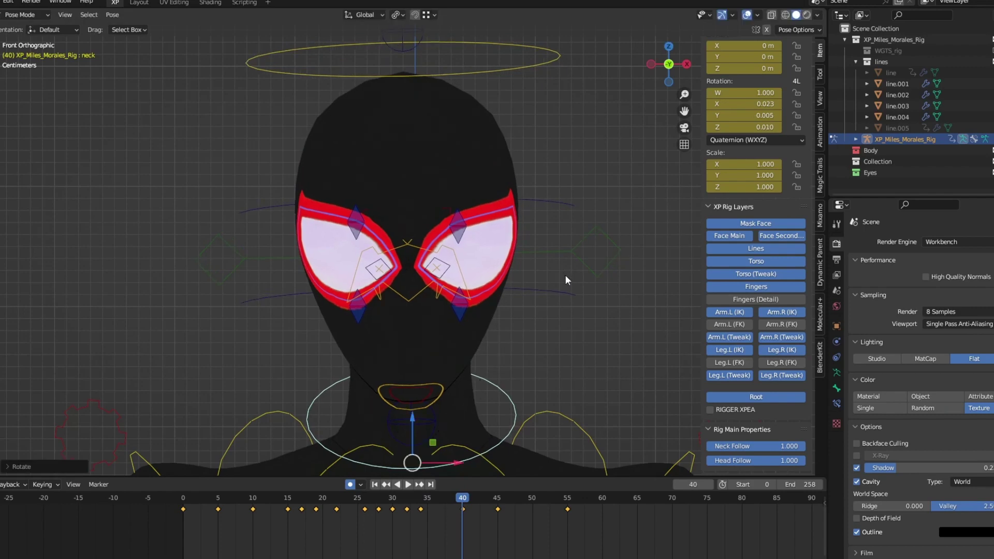
key(Up)
key(r)
click(572, 275)
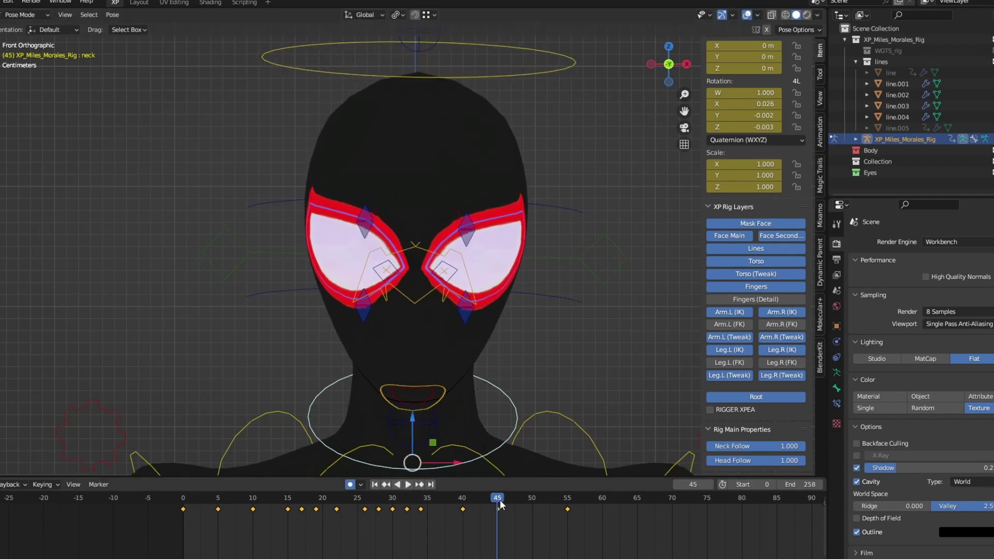
key(Up)
key(r)
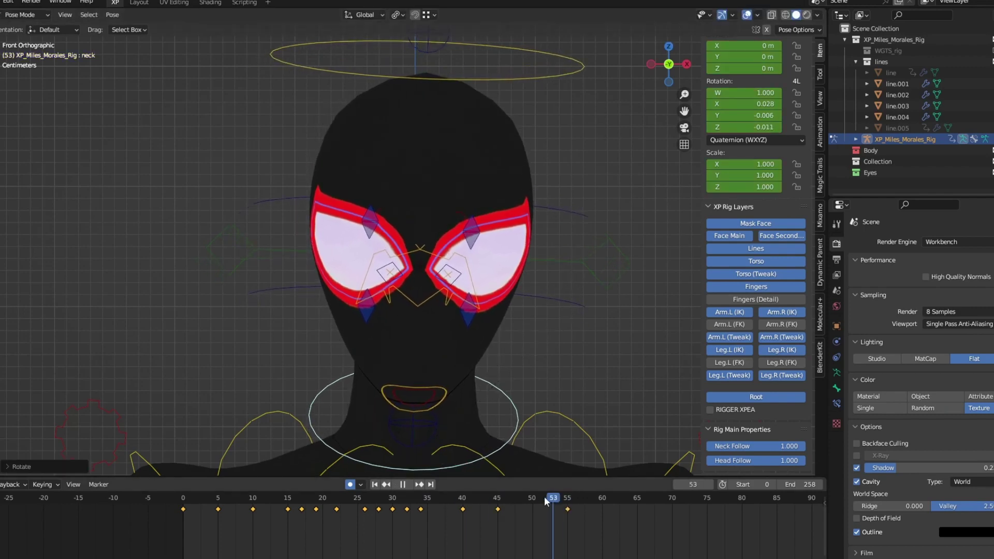
mouse_move(545, 496)
mouse_down()
mouse_move(442, 507)
mouse_move(201, 505)
mouse_up()
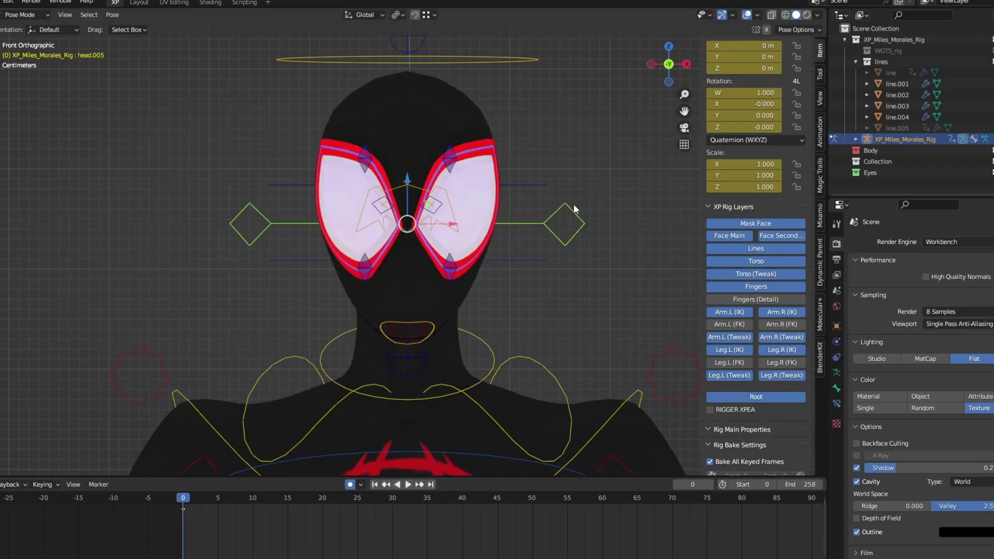
- Scrub through the head squash-and-stretch animation keyed up to frame 40
drag(309, 498, 418, 458)
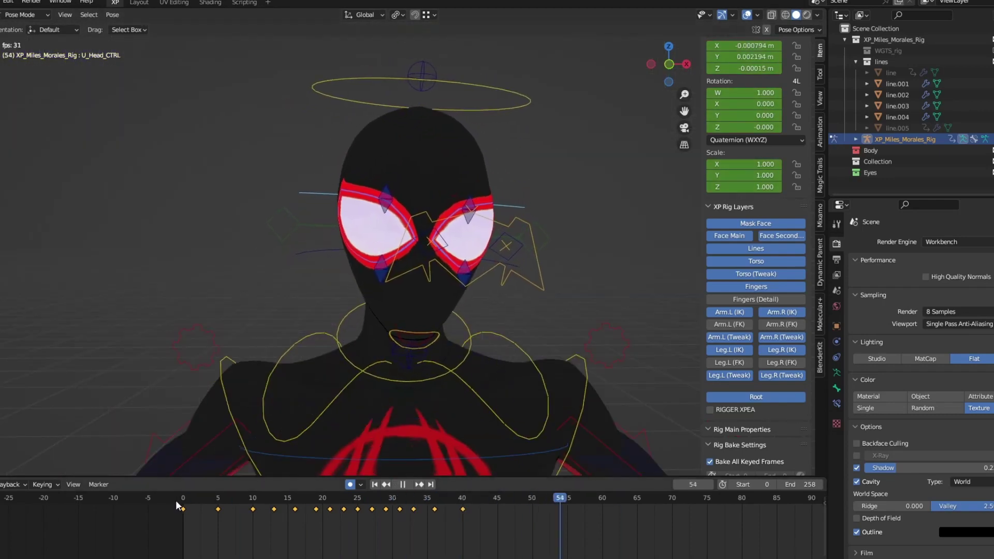
- Replay the head animation from frame 0, then go back to frame 16
middle_drag(410, 347, 359, 240)
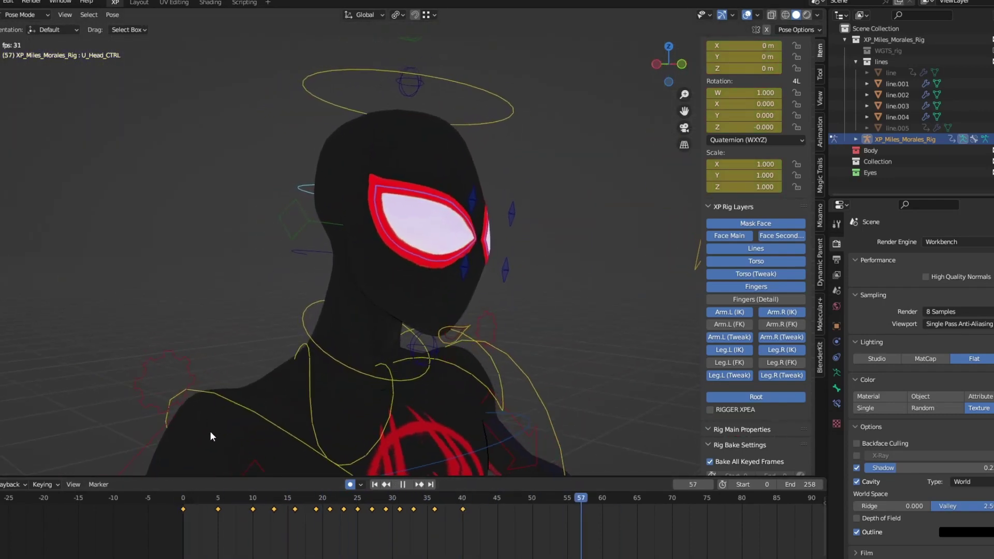
click(183, 499)
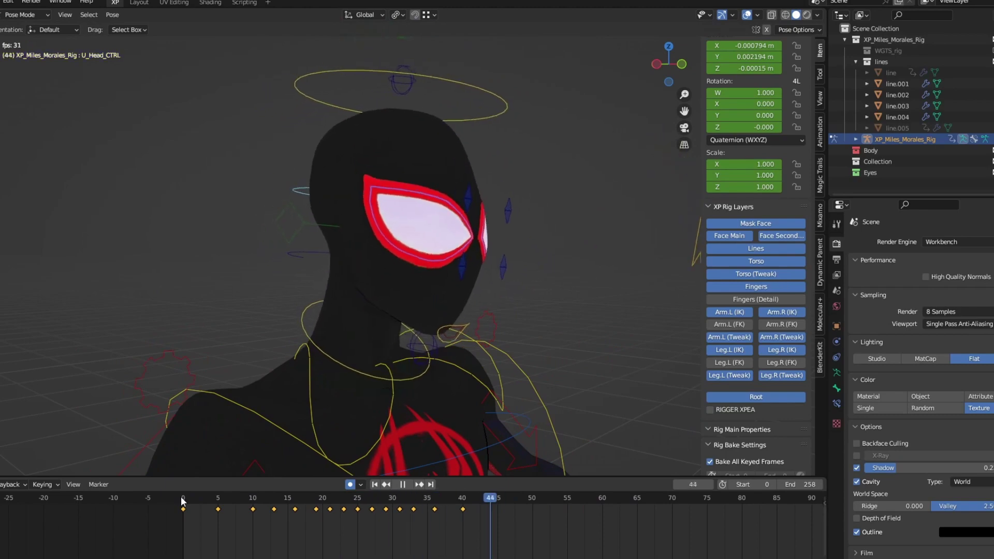
key(space)
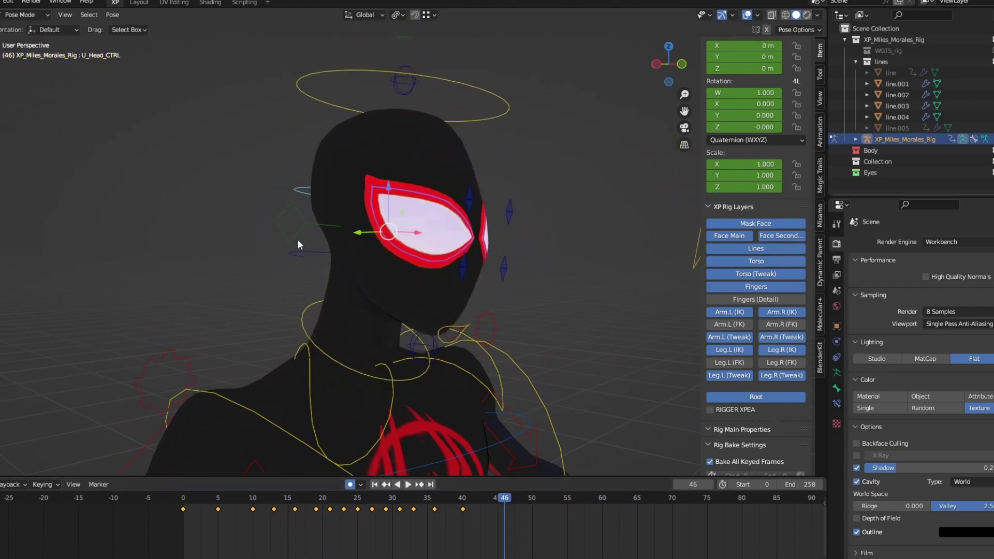
key(space)
click(295, 498)
- In front orthographic view, adjust the head.005 stretch pose on frames 19 to 25
key(KP_1)
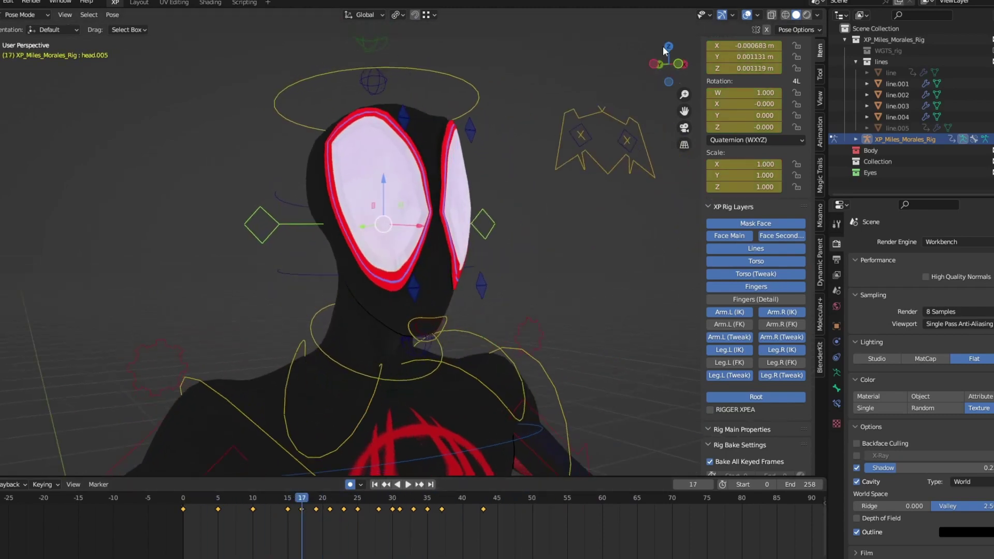
key(Right)
key(Right)
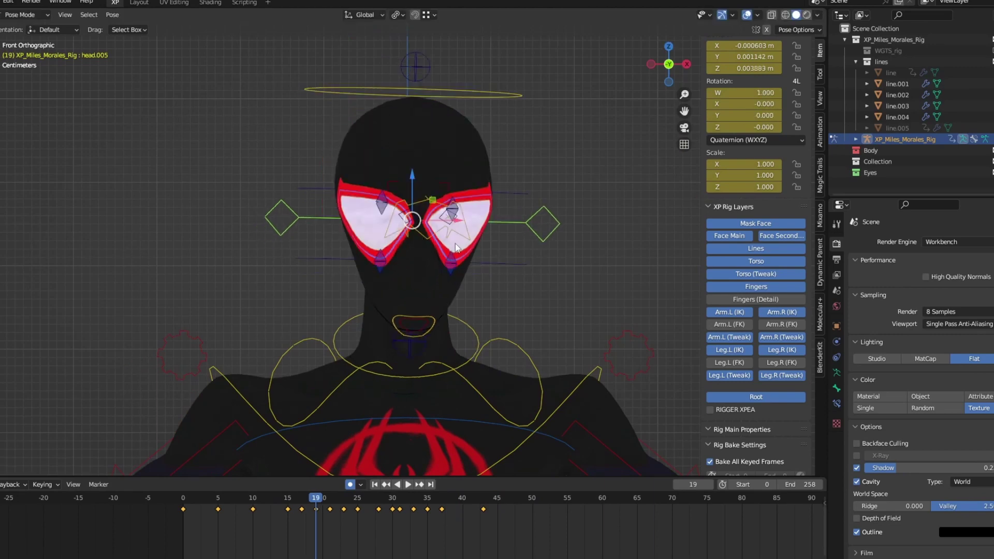
key(Right)
key(Right)
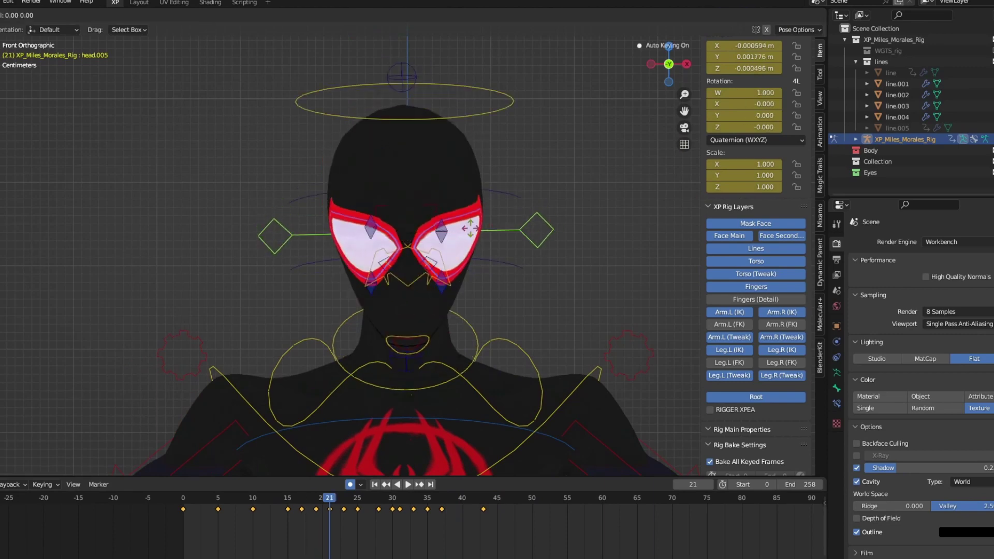
key(Escape)
key(Right)
key(Right)
key(Escape)
key(Right)
key(Right)
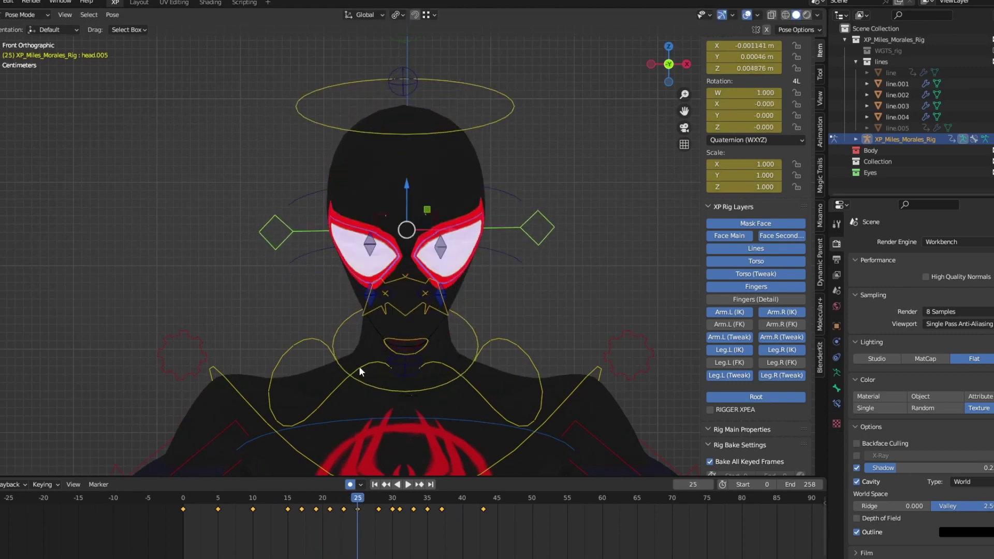
- Replay the refined head animation and return to frame 0
key(space)
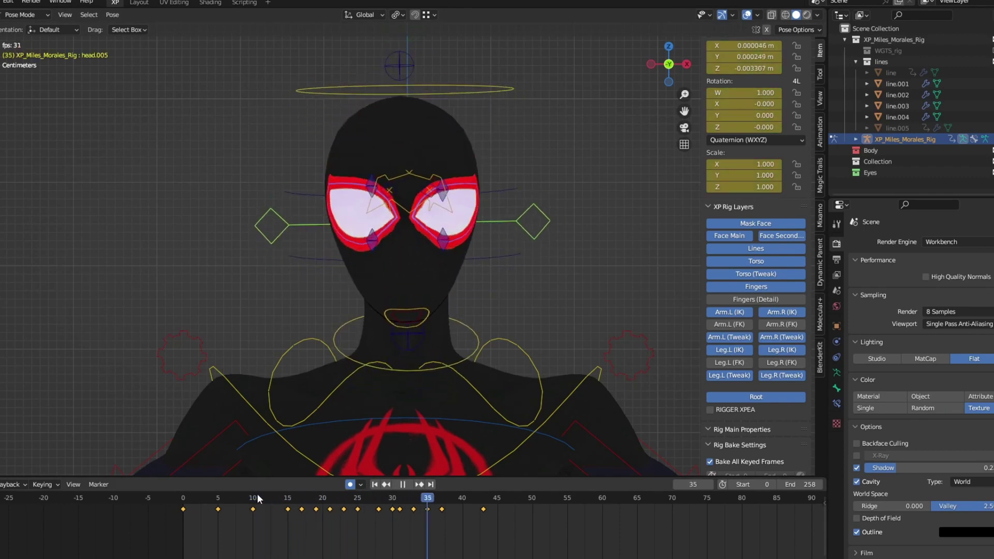
click(170, 498)
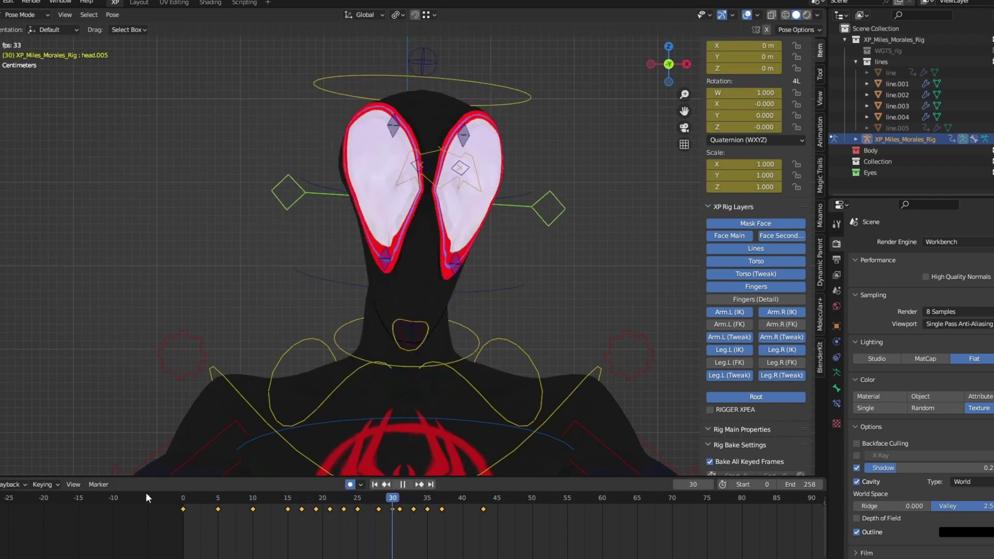
key(shift+Left)
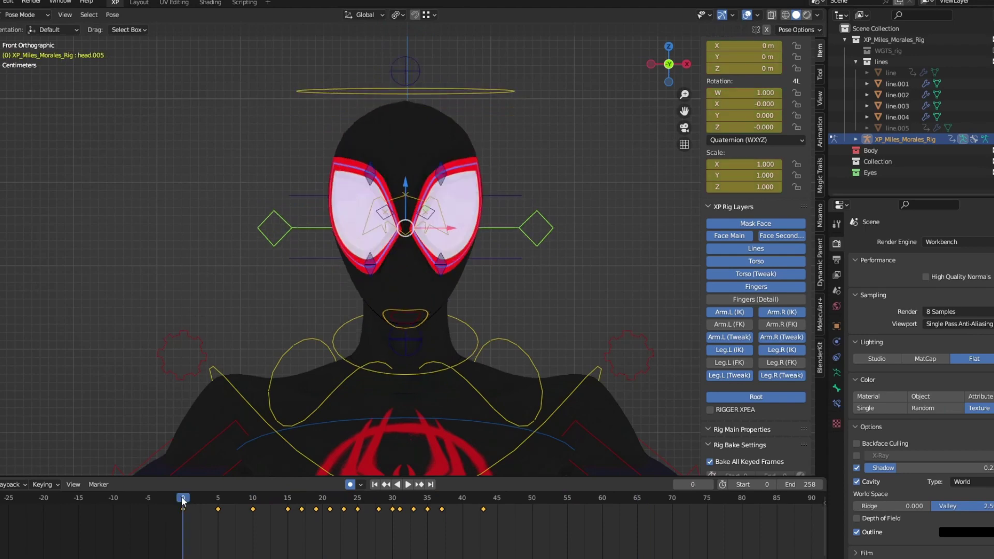
scroll(533, 202, down, 3)
- Rotate the Jaw bone open within the first 20 frames and play back the jaw animation
scroll(540, 231, up, 3)
scroll(443, 320, up, 2)
click(438, 342)
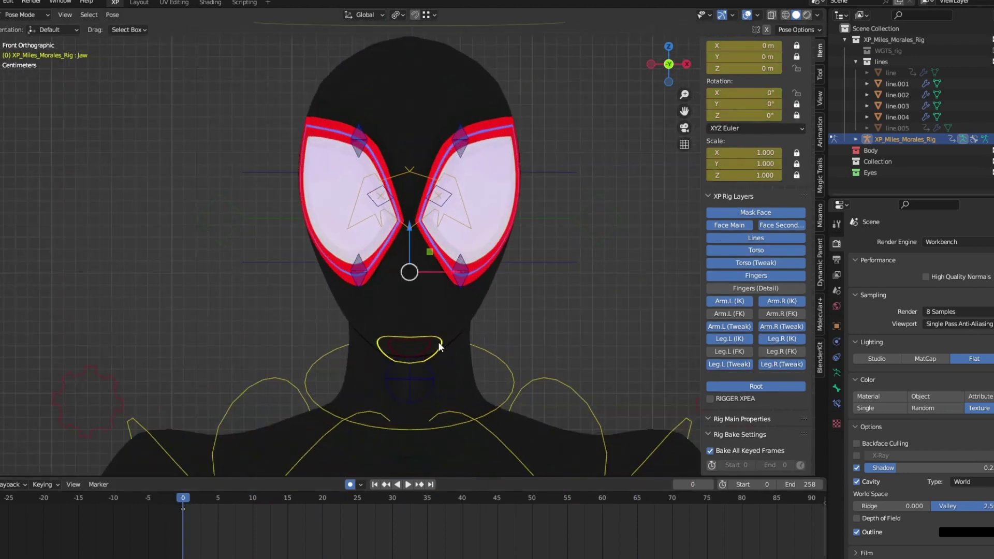
mouse_move(207, 498)
mouse_down()
mouse_move(242, 488)
mouse_move(274, 498)
mouse_up()
key(space)
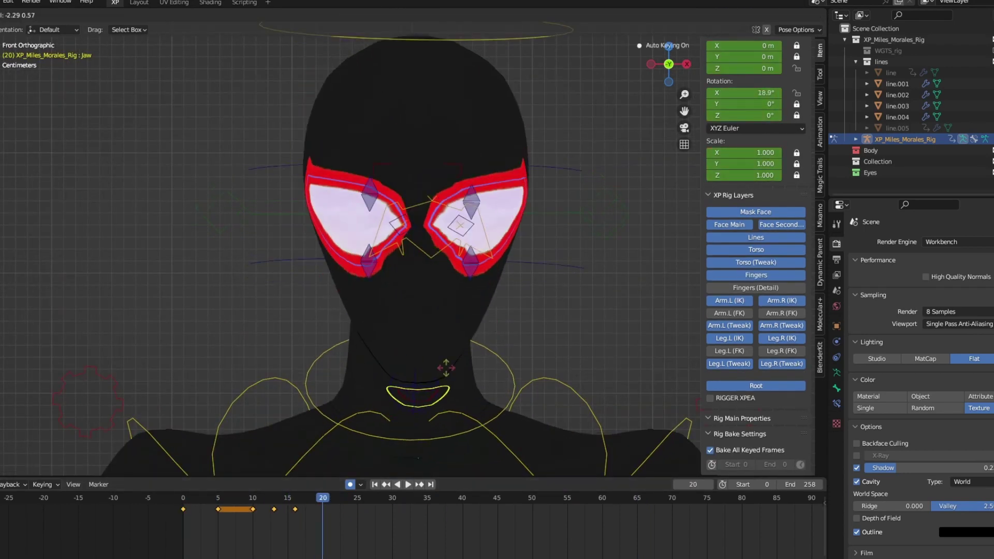
scroll(564, 327, down, 3)
key(space)
- Move the Mouth_Stretch bone while viewing the head from the left side
click(181, 499)
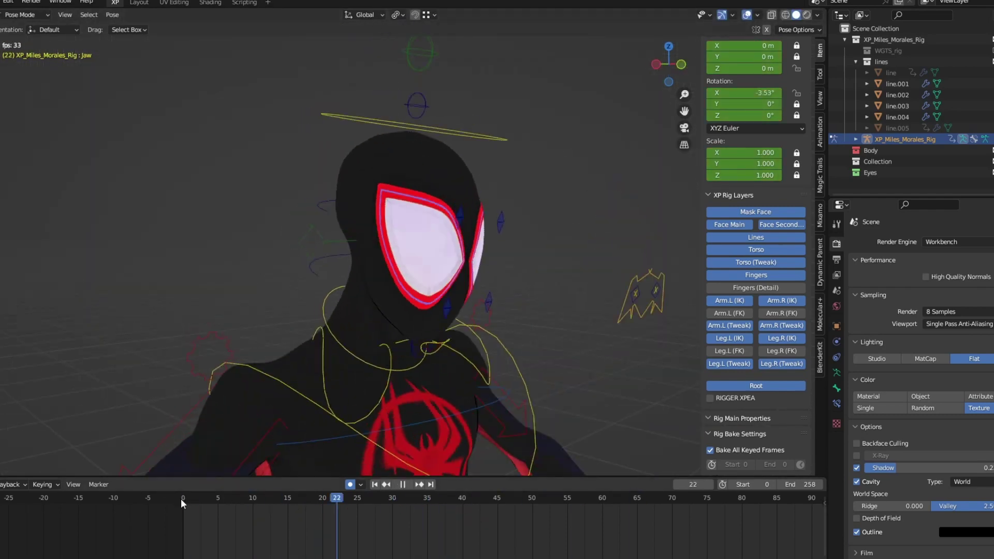
middle_drag(522, 288, 504, 368)
key(g)
click(503, 368)
key(ctrl+KP_3)
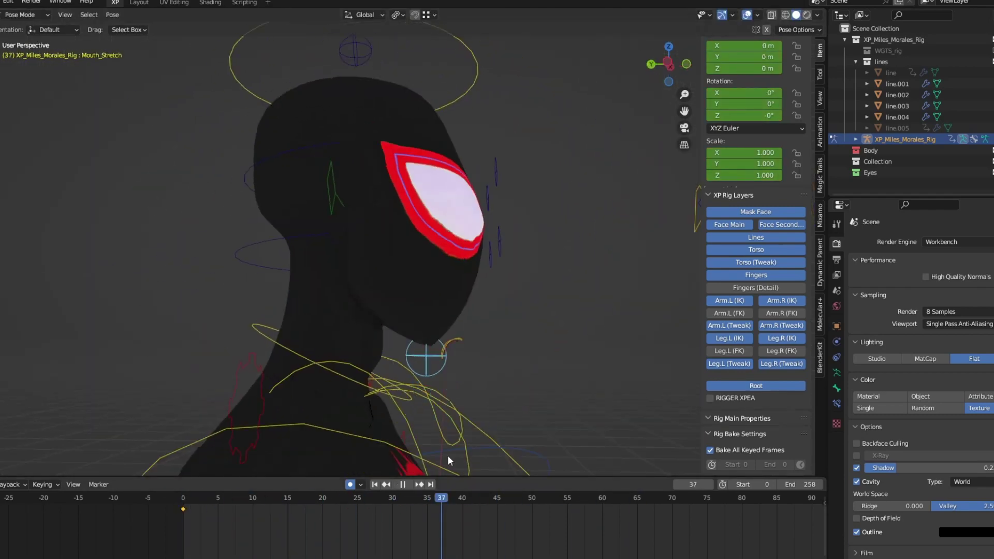
- Replay the head-stretch animation from frame 0 in front view
key(space)
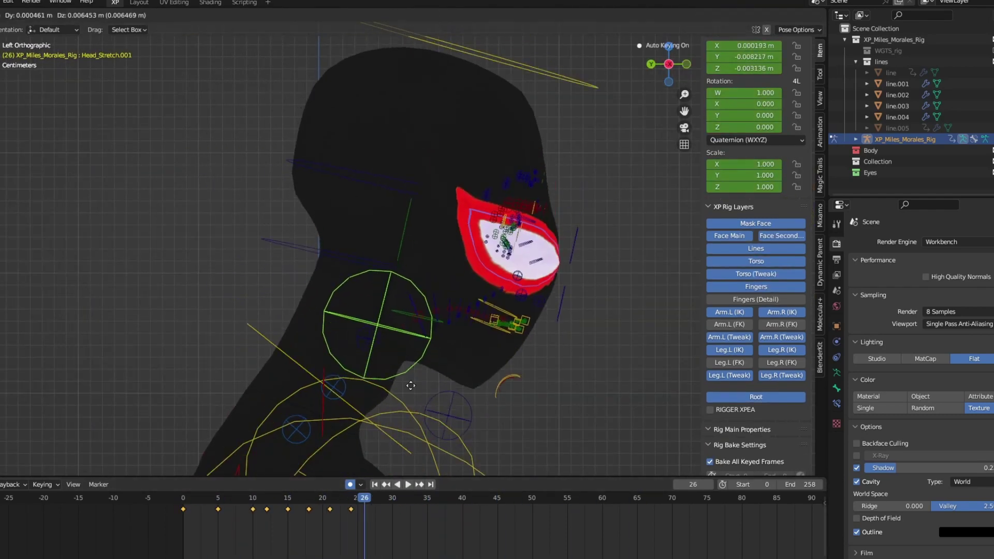
scroll(425, 466, down, 3)
click(173, 406)
key(KP_1)
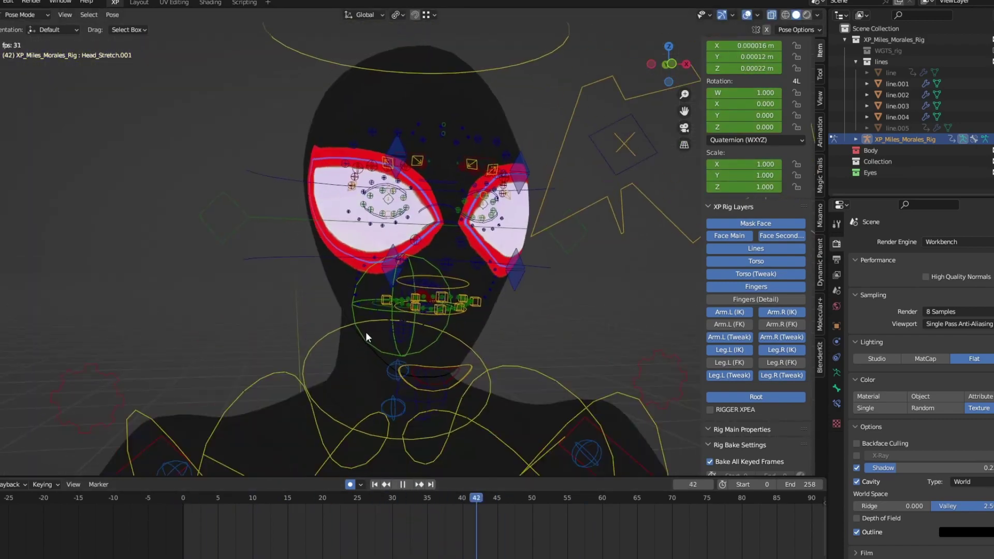
click(181, 499)
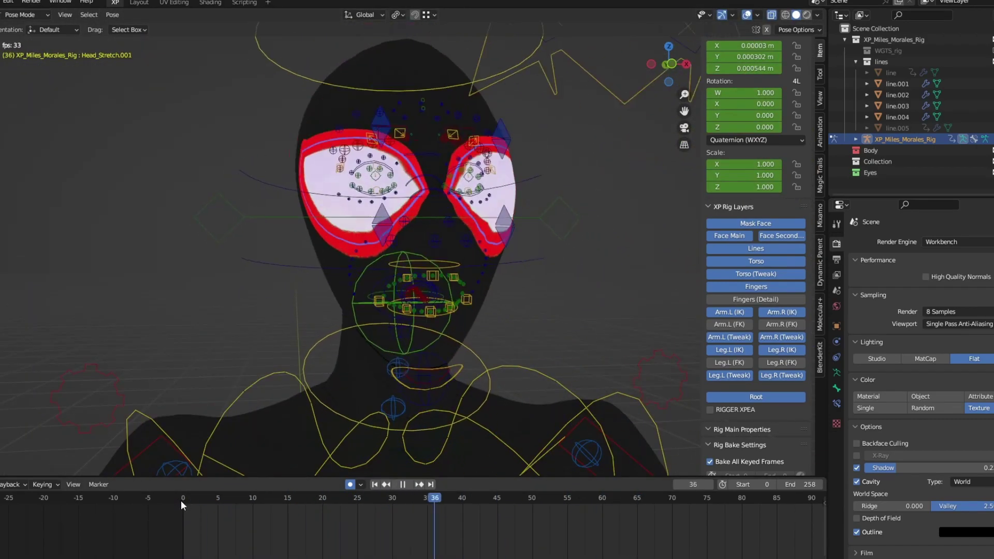
key(Escape)
- Orbit around the head and preview the head-stretch animation again from the start
middle_drag(434, 228, 455, 198)
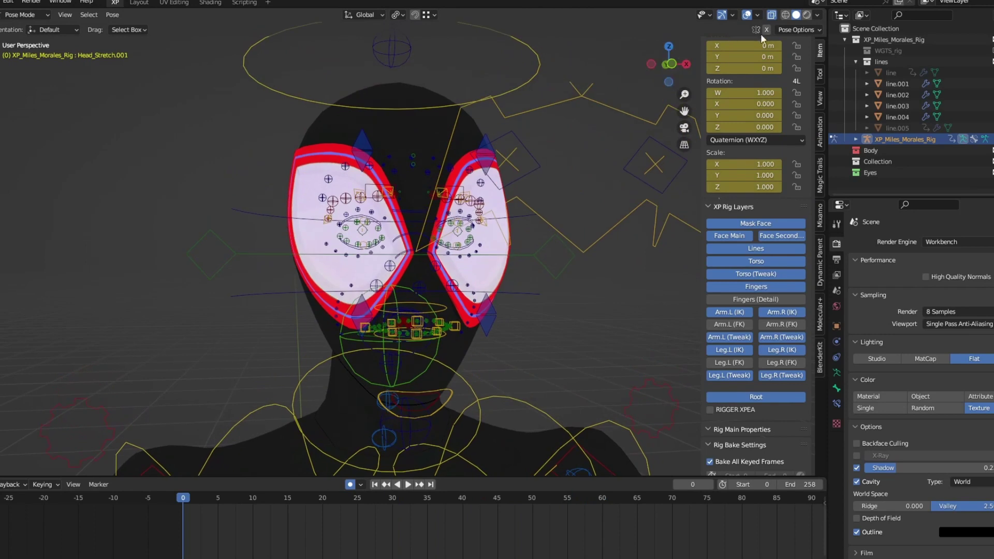
middle_drag(624, 118, 647, 116)
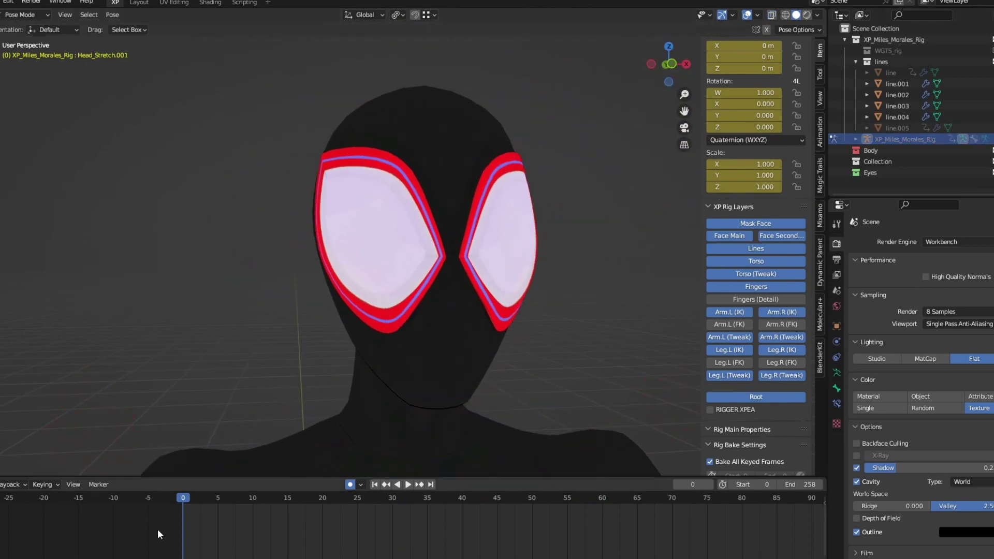
scroll(482, 300, down, 3)
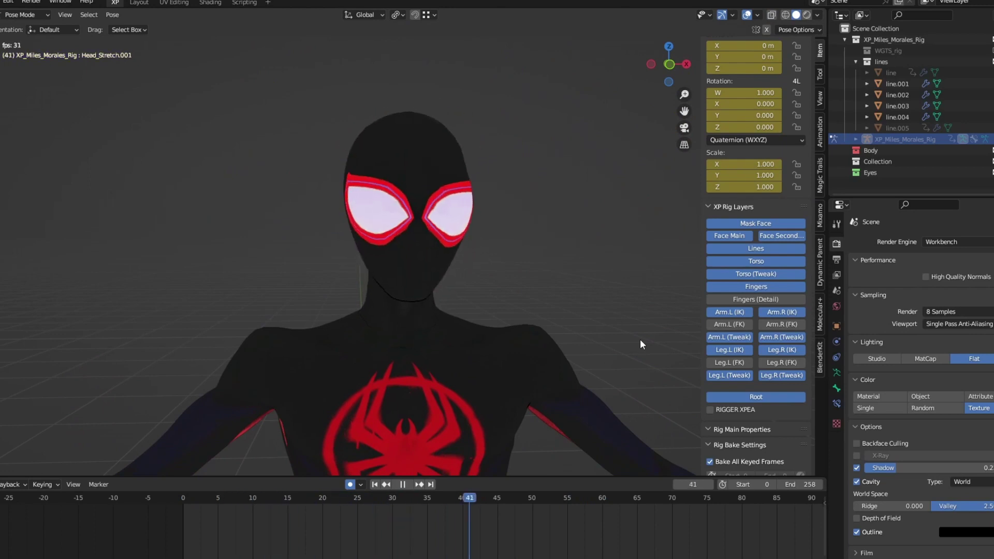
key(space)
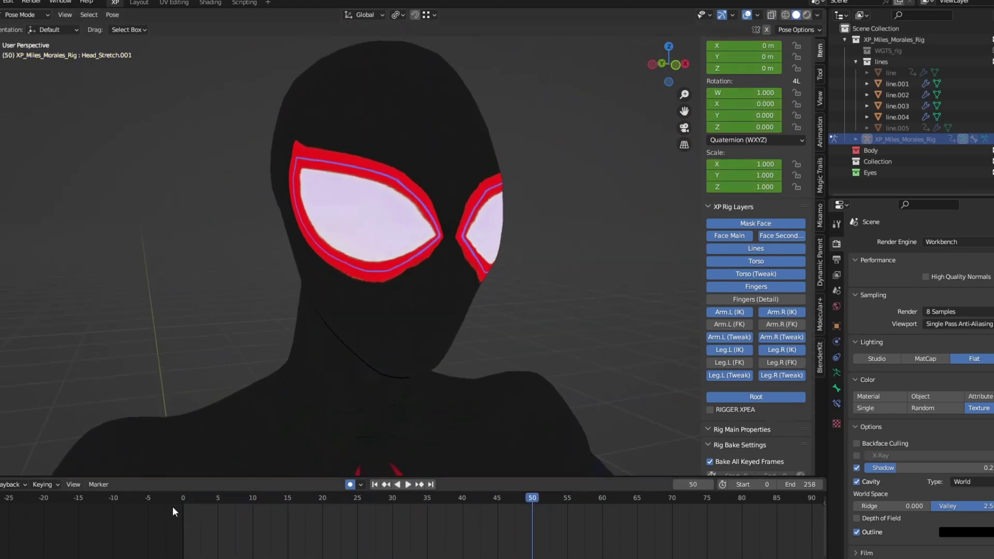
click(172, 507)
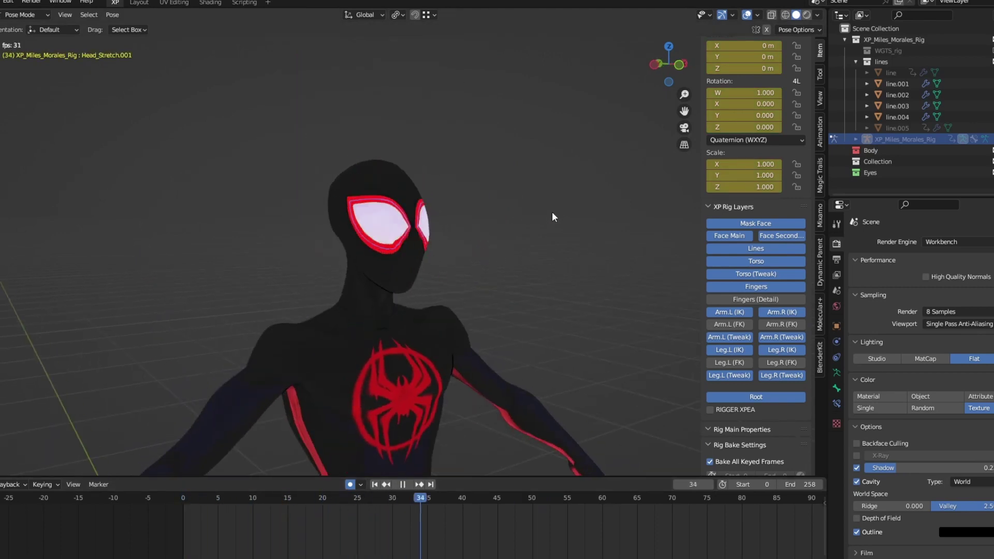
drag(181, 495, 210, 501)
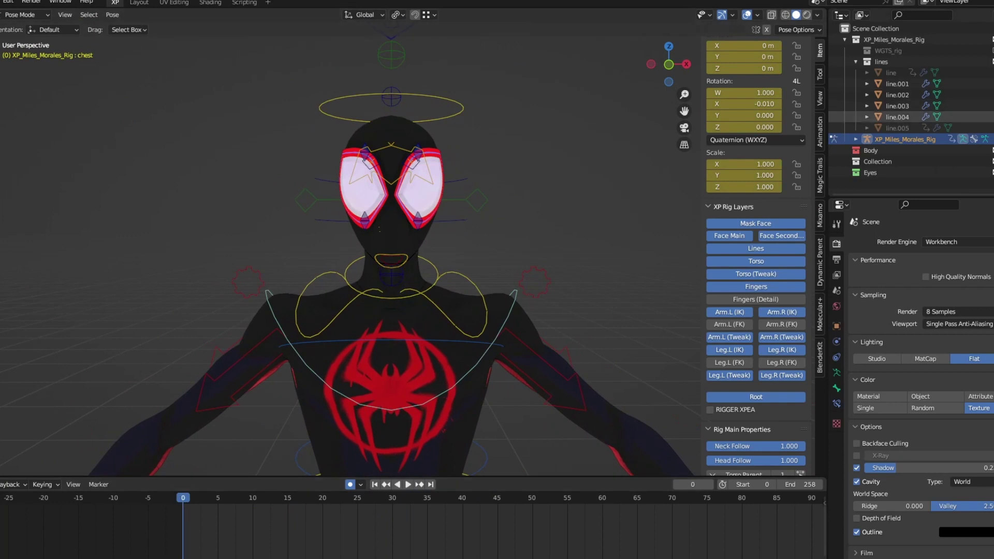
- Play the chest rotation animation, restarting from frame 0 several times, then stop
key(space)
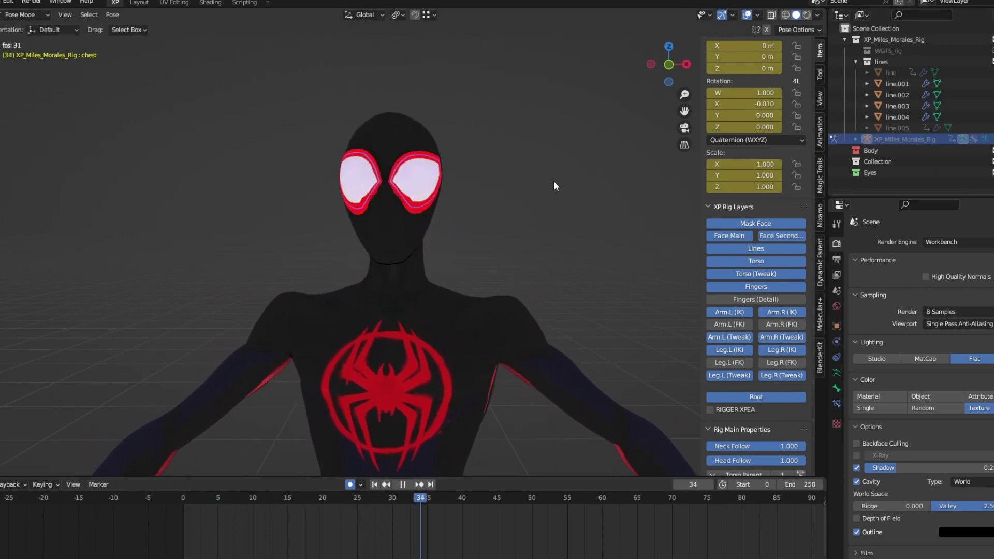
click(177, 499)
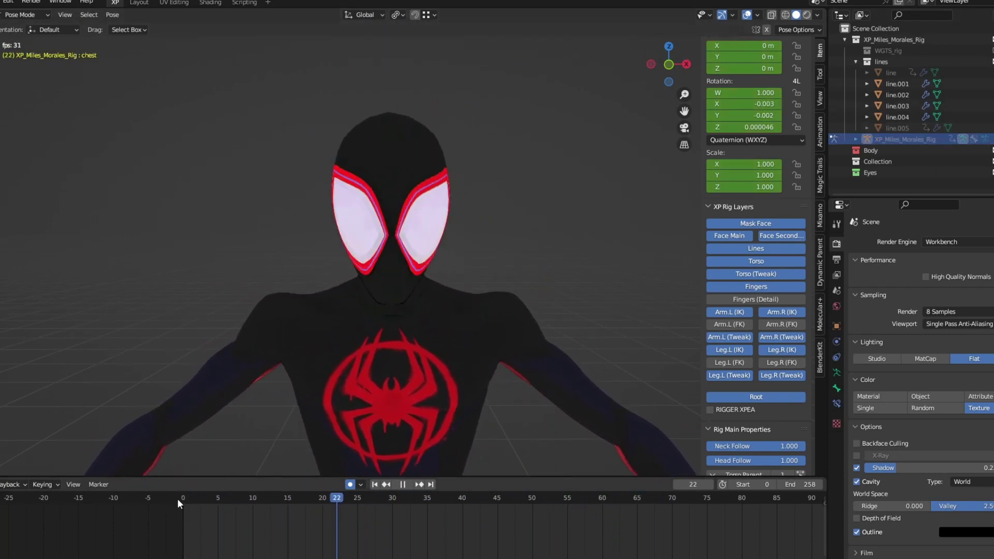
click(178, 499)
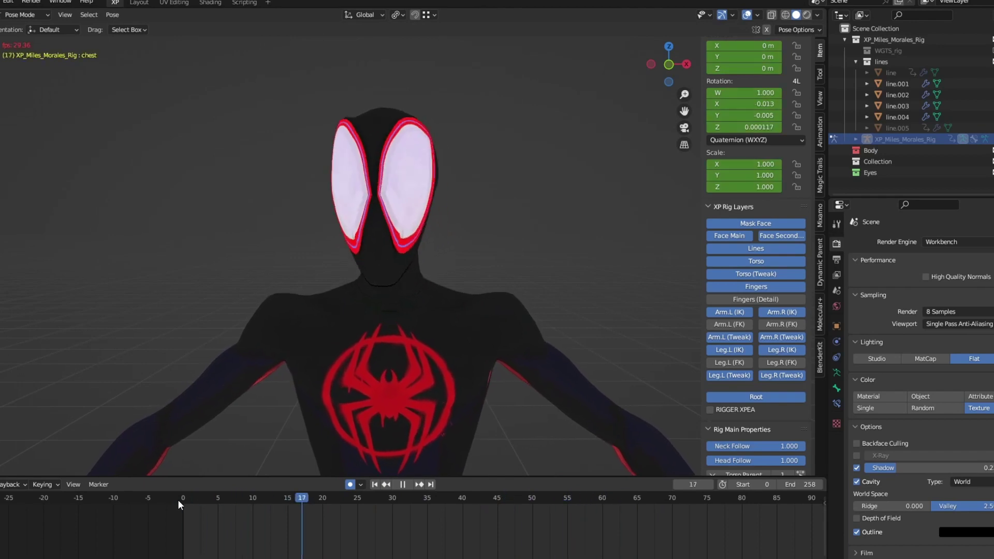
click(178, 499)
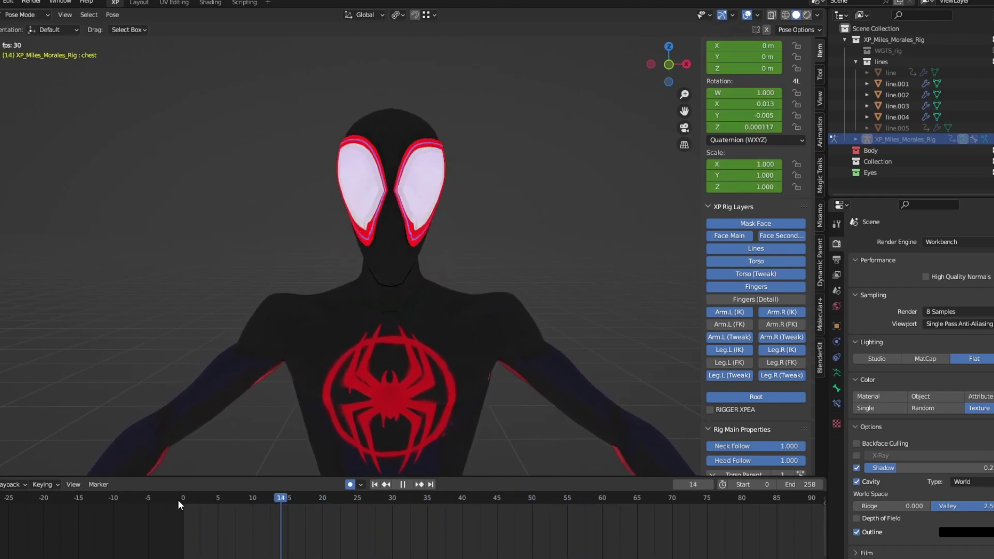
click(177, 500)
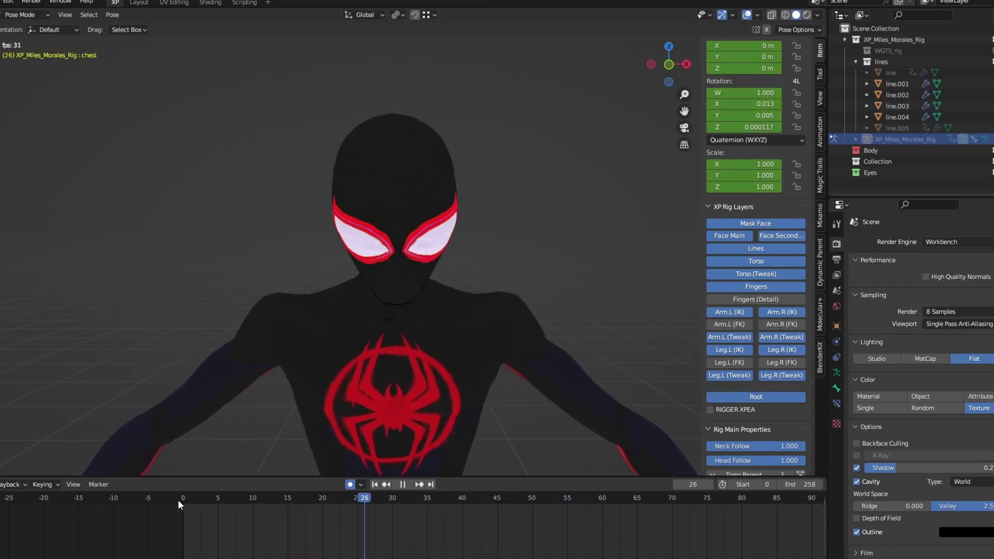
click(178, 499)
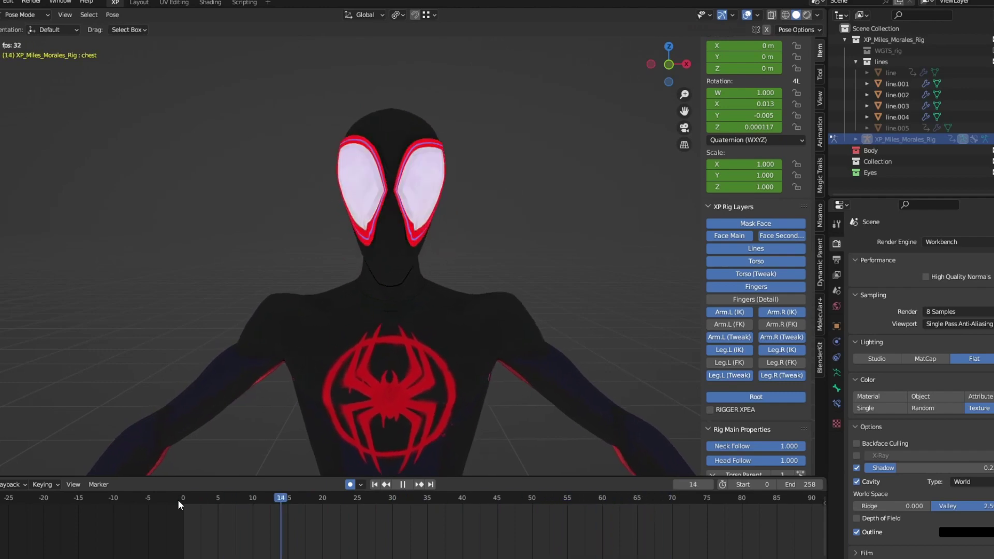
key(Escape)
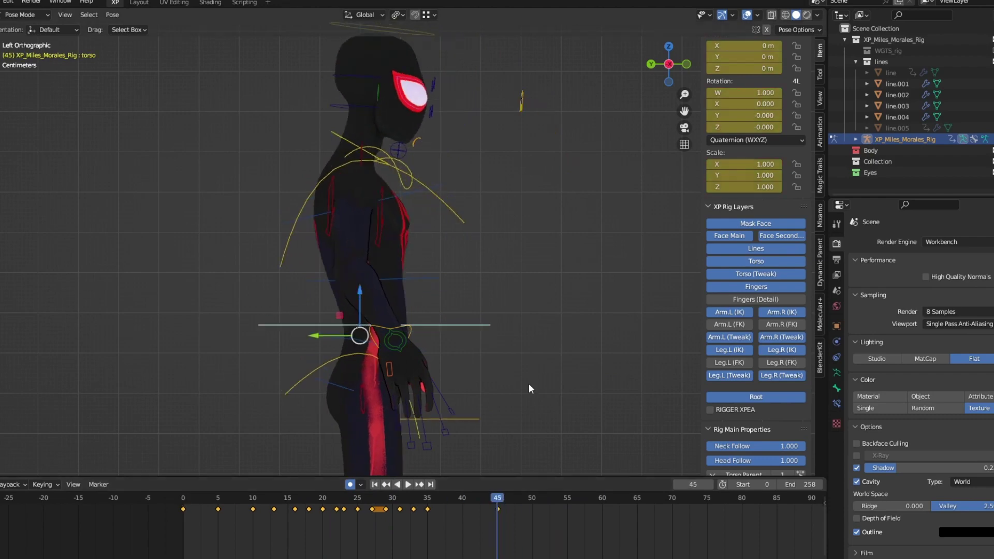
- Key the torso rotation at frame 55 and check it from front and top views
click(585, 148)
key(KP_1)
key(space)
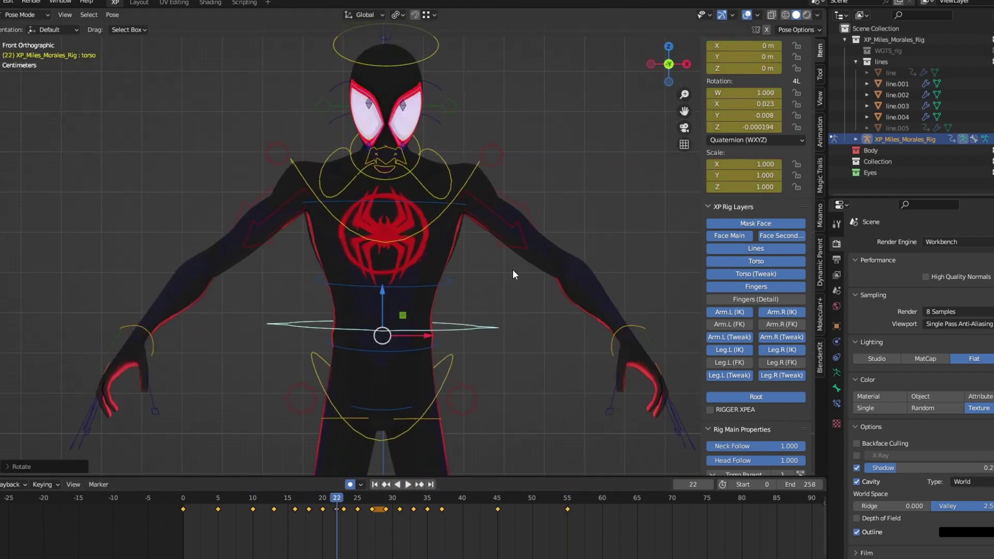
key(KP_7)
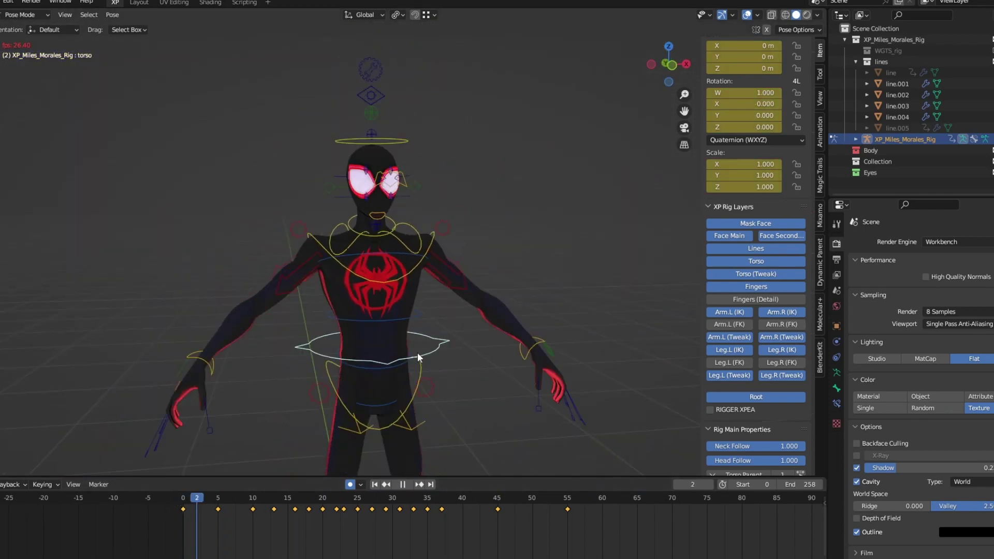
- Play the torso animation, restarting from frame 0 repeatedly, then stop
key(space)
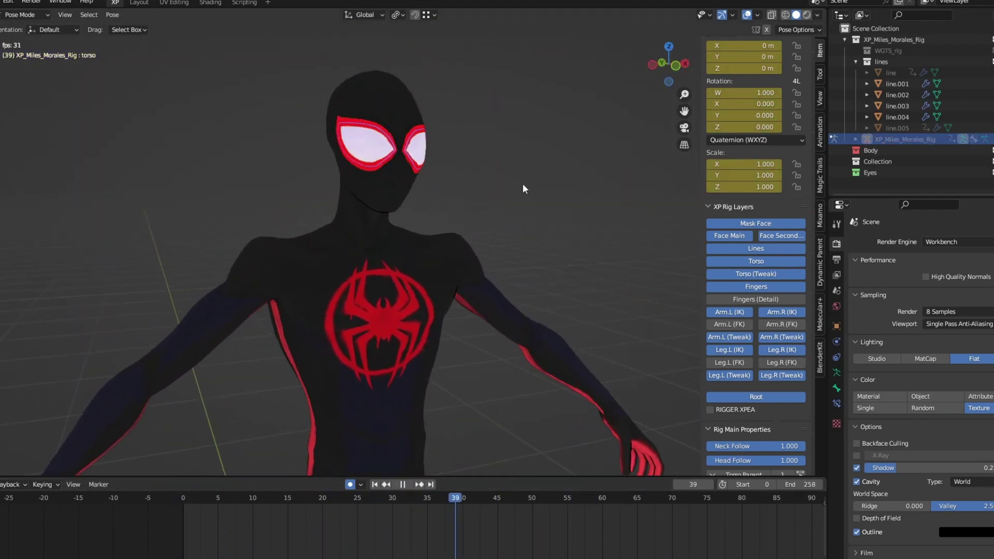
click(179, 499)
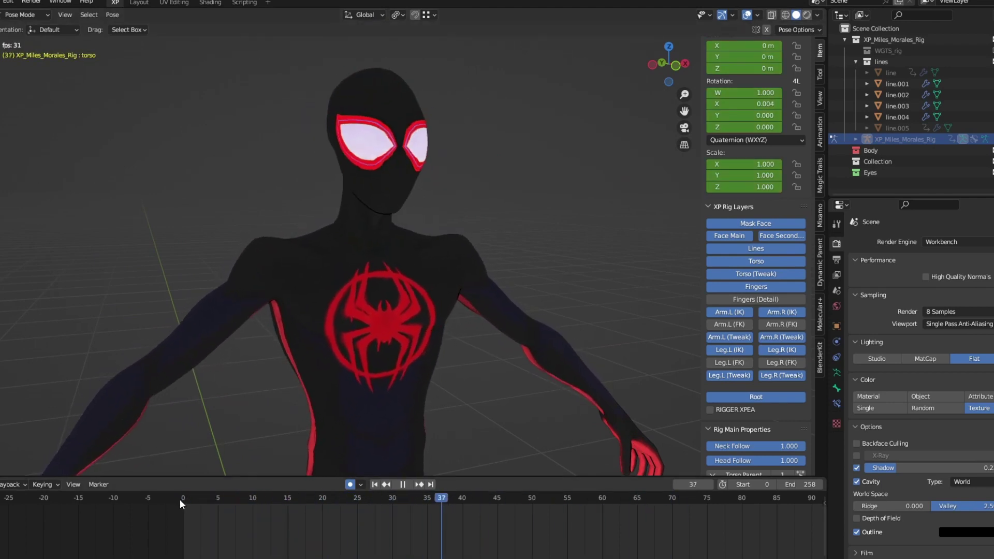
click(179, 498)
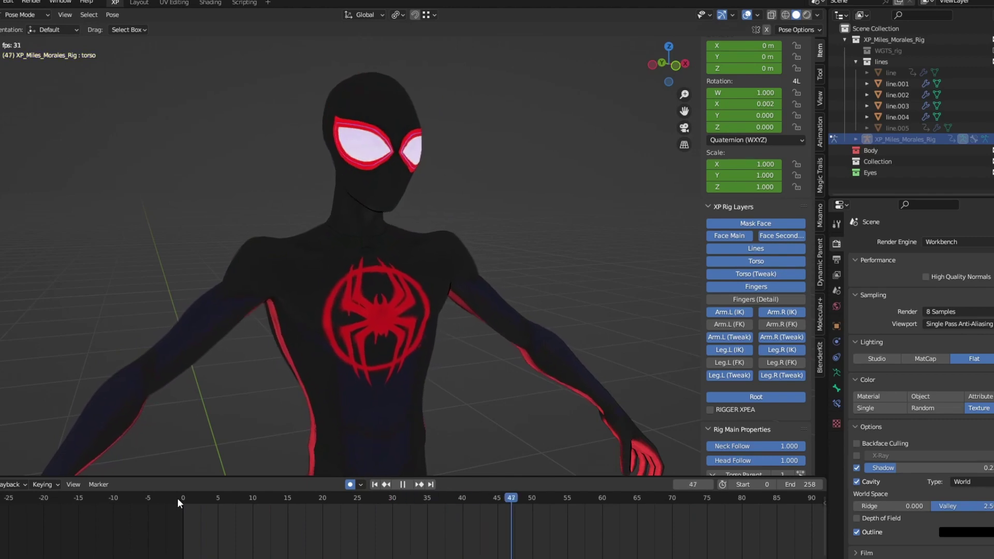
click(177, 498)
key(Escape)
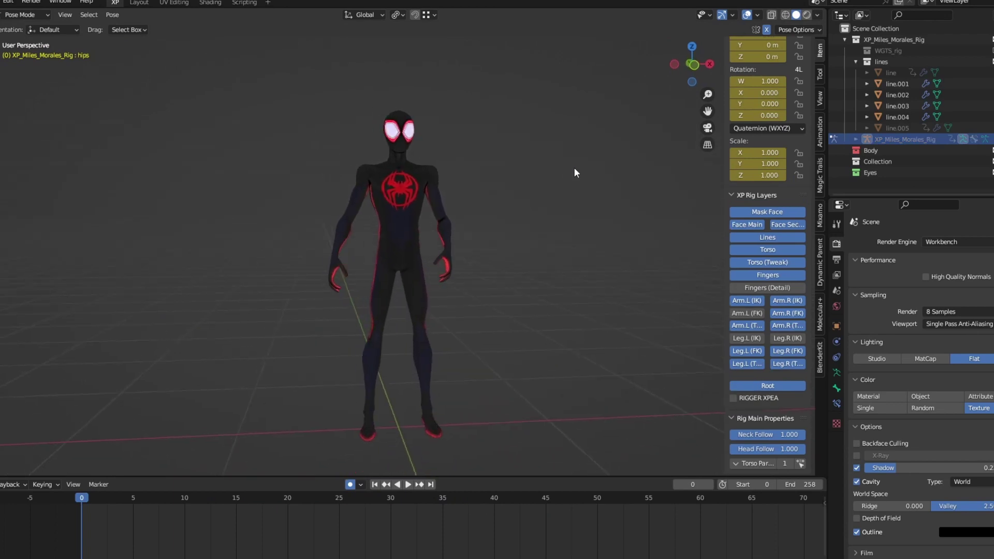
- Play the full-body jump animation and scrub through its early frames
key(space)
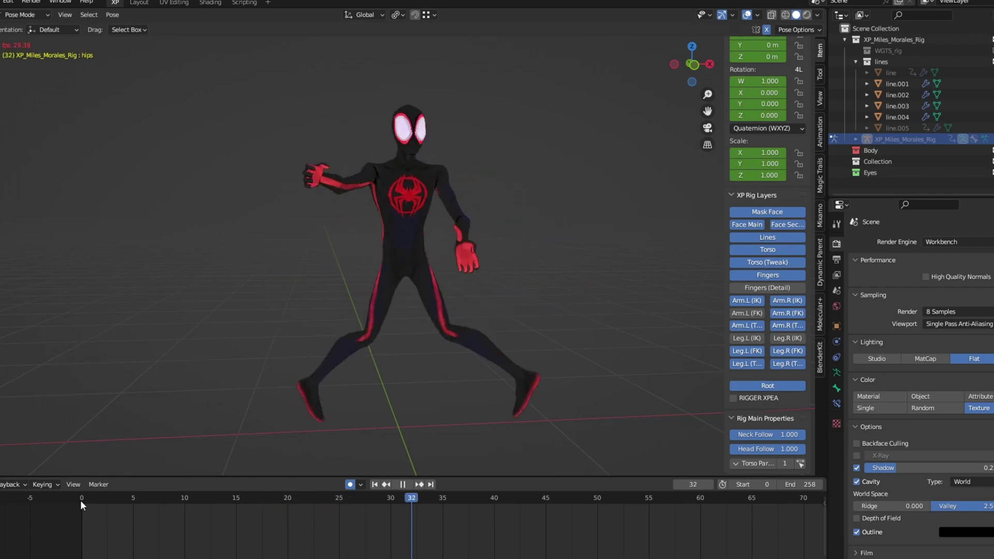
click(133, 499)
drag(150, 497, 215, 506)
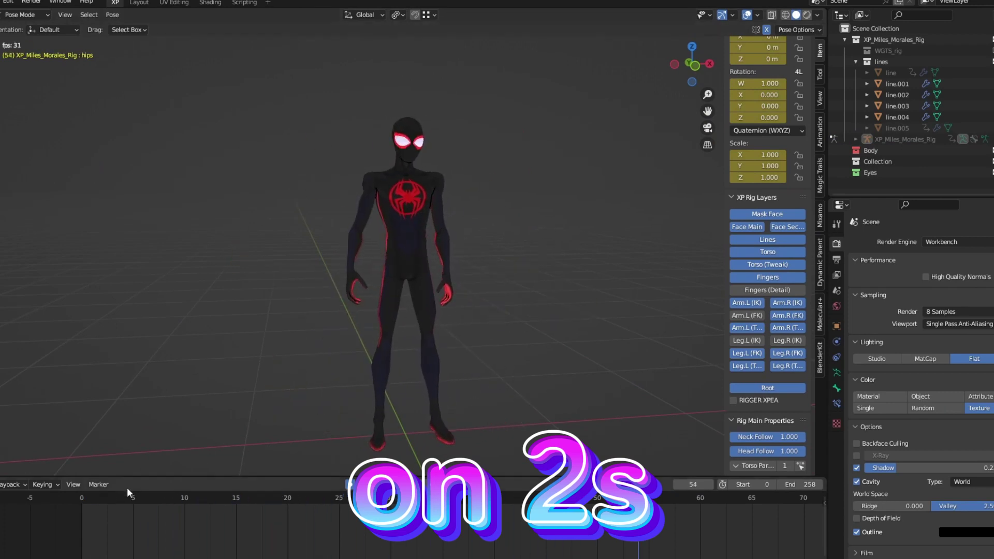
- Replay the full-body jump on twos from frame 0 several times
click(80, 497)
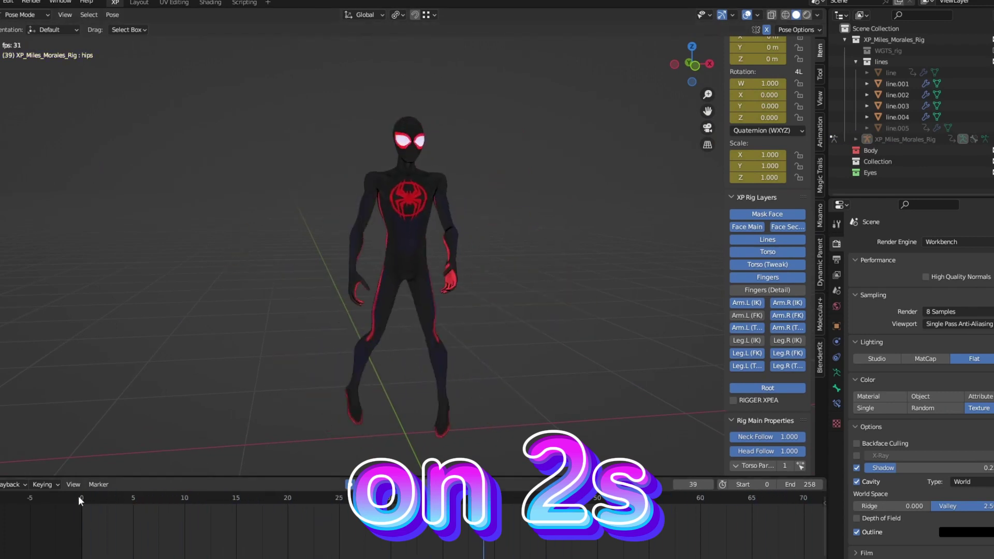
click(78, 497)
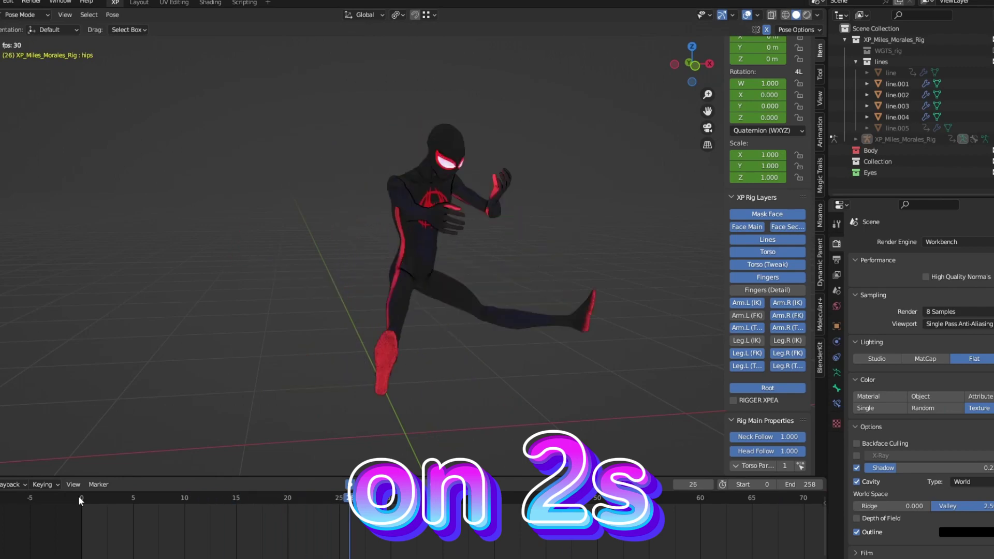
click(79, 497)
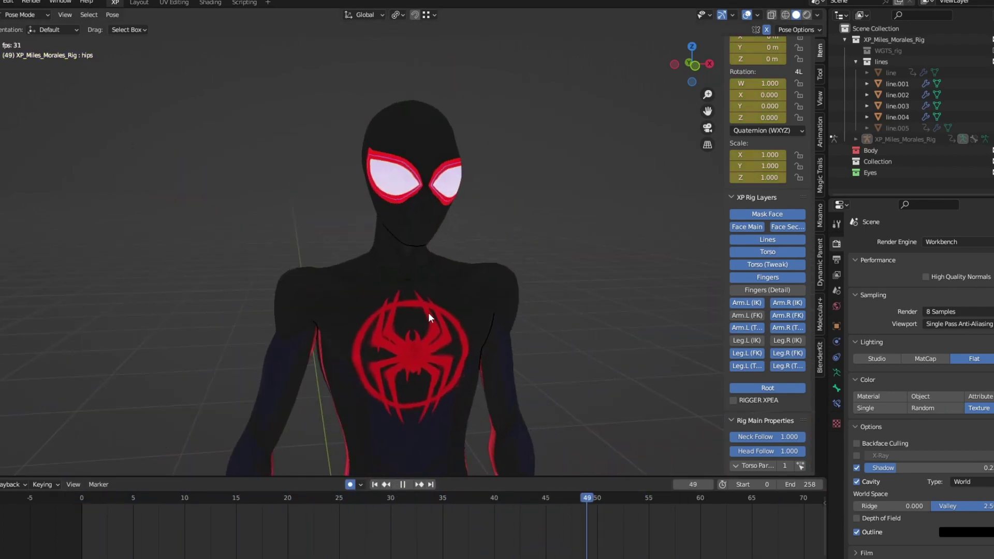
key(space)
click(70, 507)
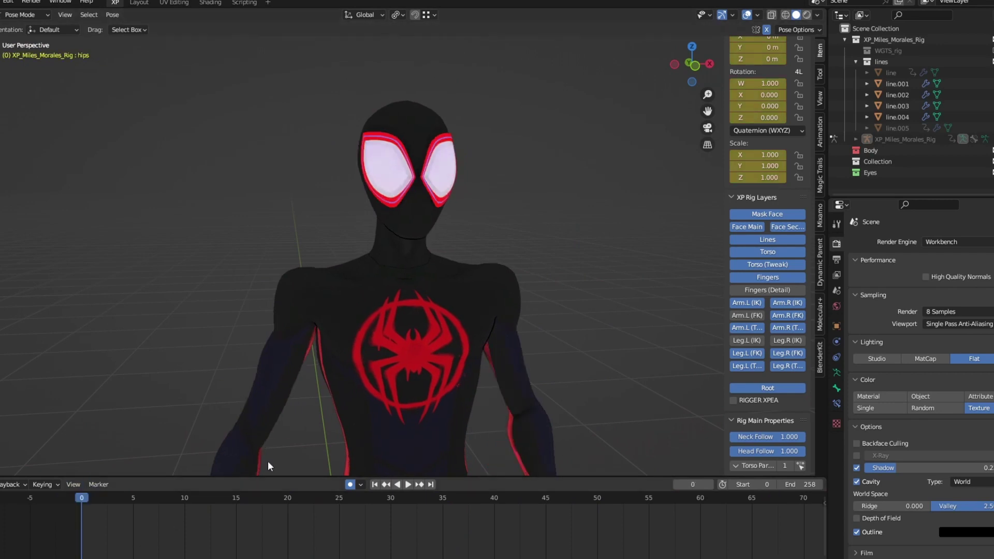
key(space)
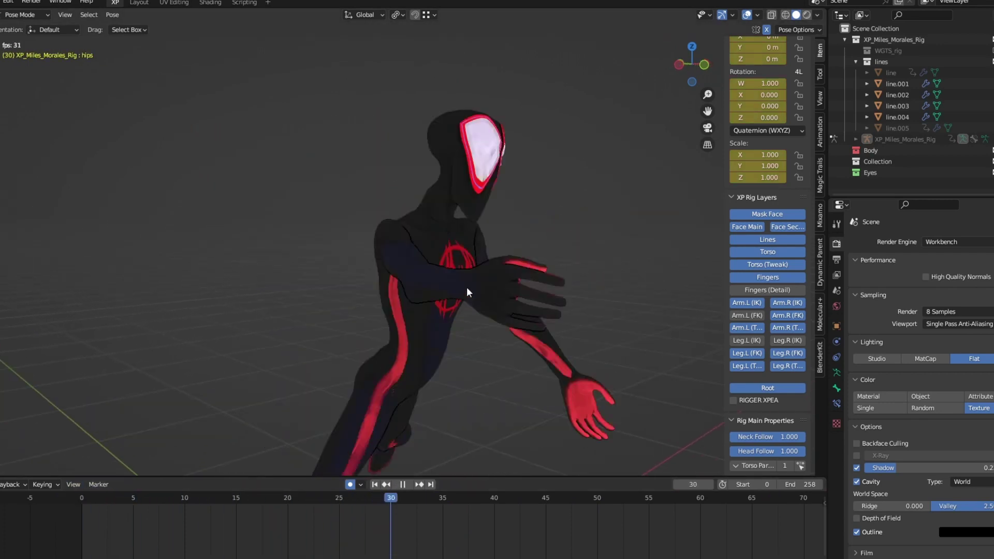